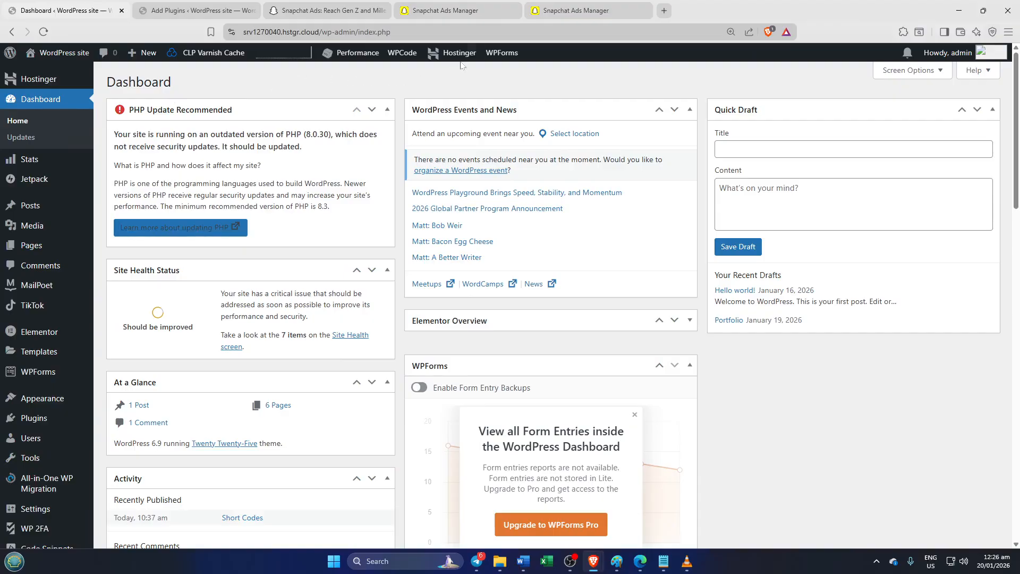
Switch to Snapchat Ads Manager, back out to the event source choice, and create a Snap Pixel for a Web source
{"action": "left_click", "coordinate": [467, 6]}
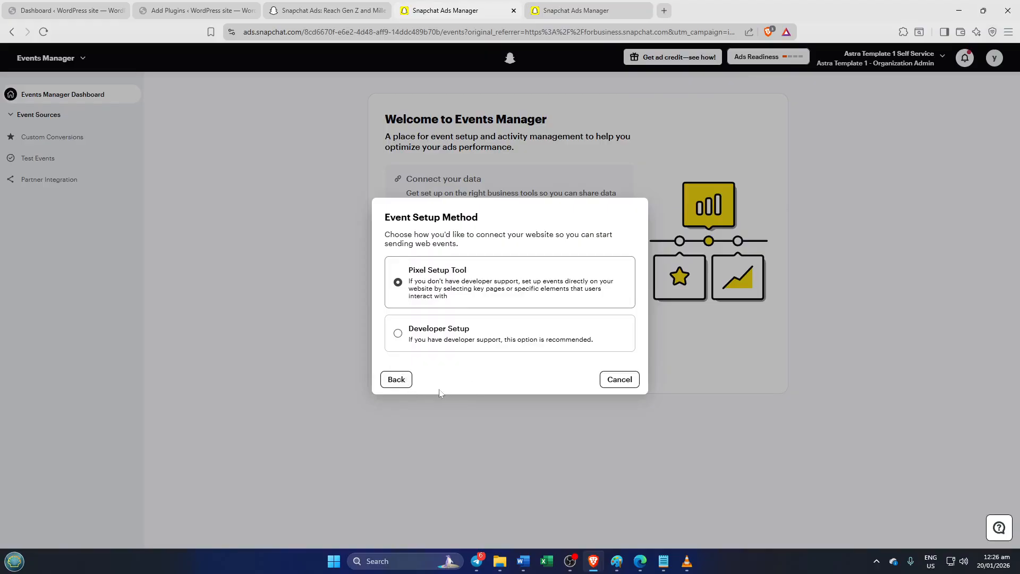
{"action": "left_click", "coordinate": [397, 387]}
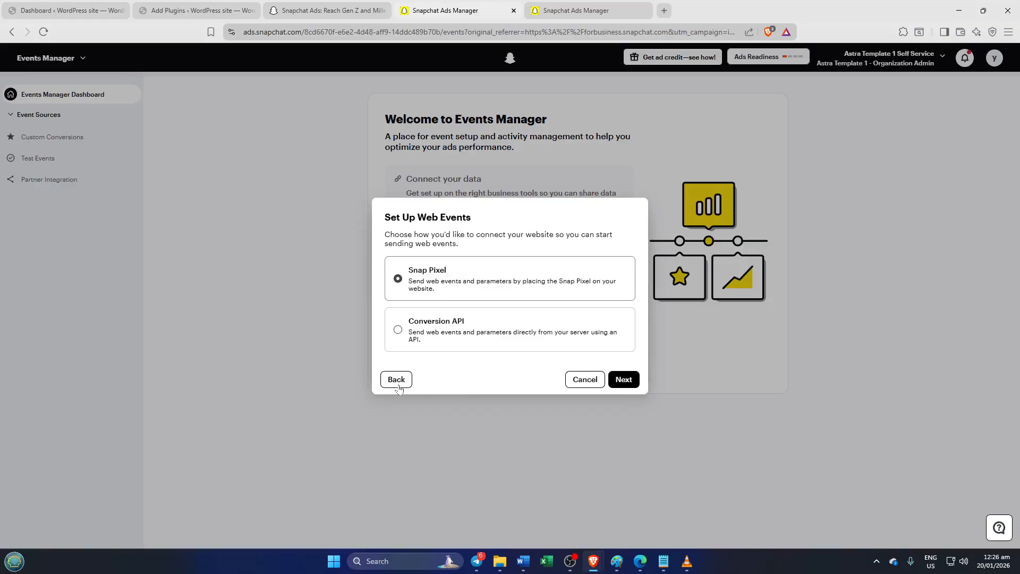
{"action": "left_click", "coordinate": [398, 386]}
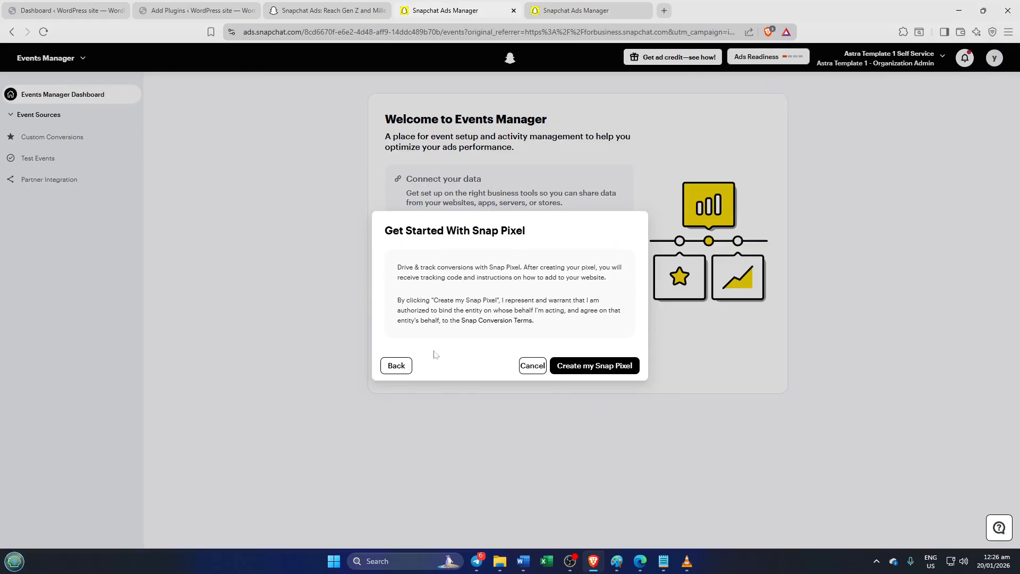
{"action": "left_click", "coordinate": [400, 367]}
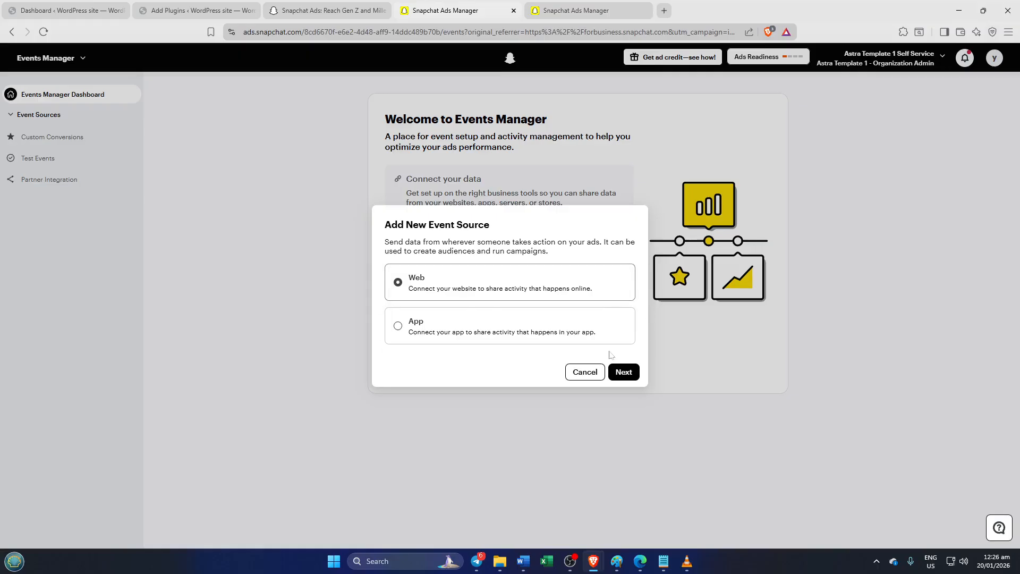
{"action": "left_click", "coordinate": [623, 371]}
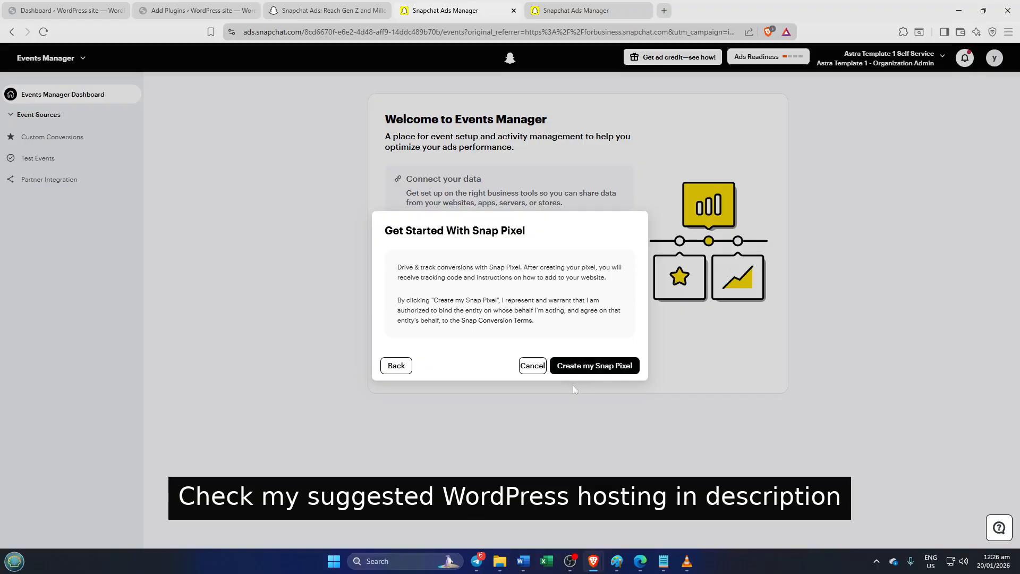
{"action": "left_click", "coordinate": [605, 371]}
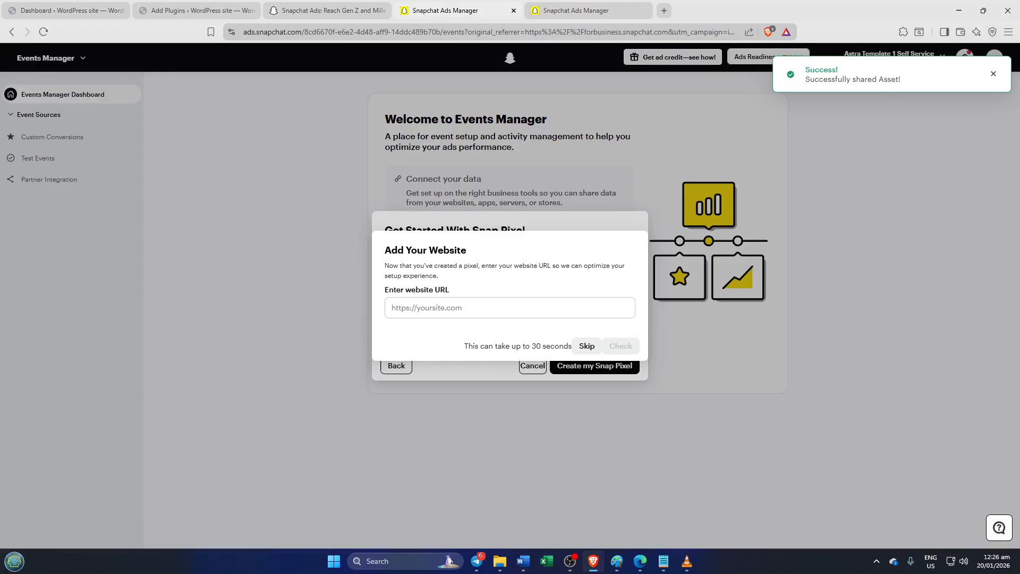
{"action": "left_click", "coordinate": [510, 307]}
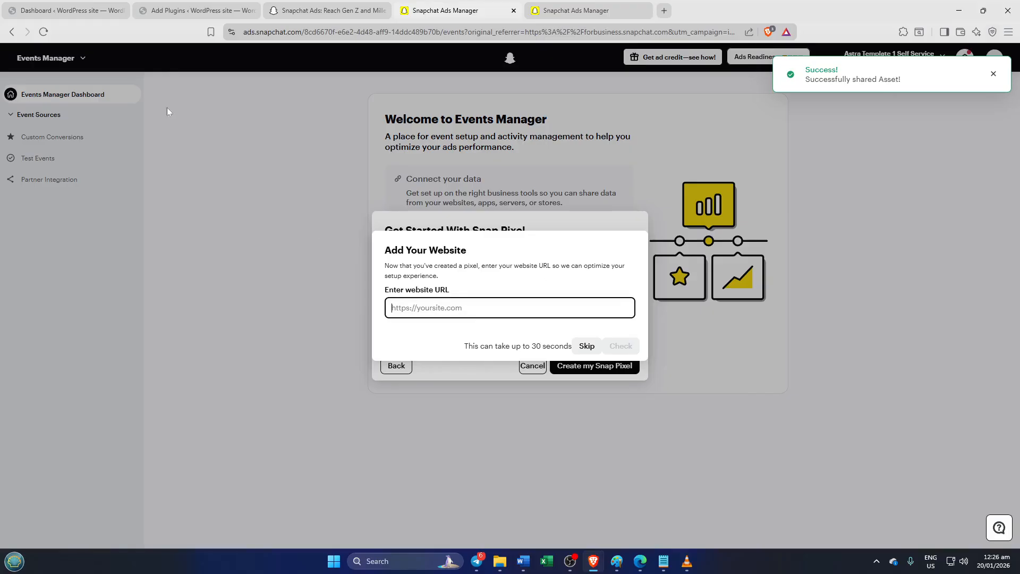
{"action": "left_click", "coordinate": [66, 15]}
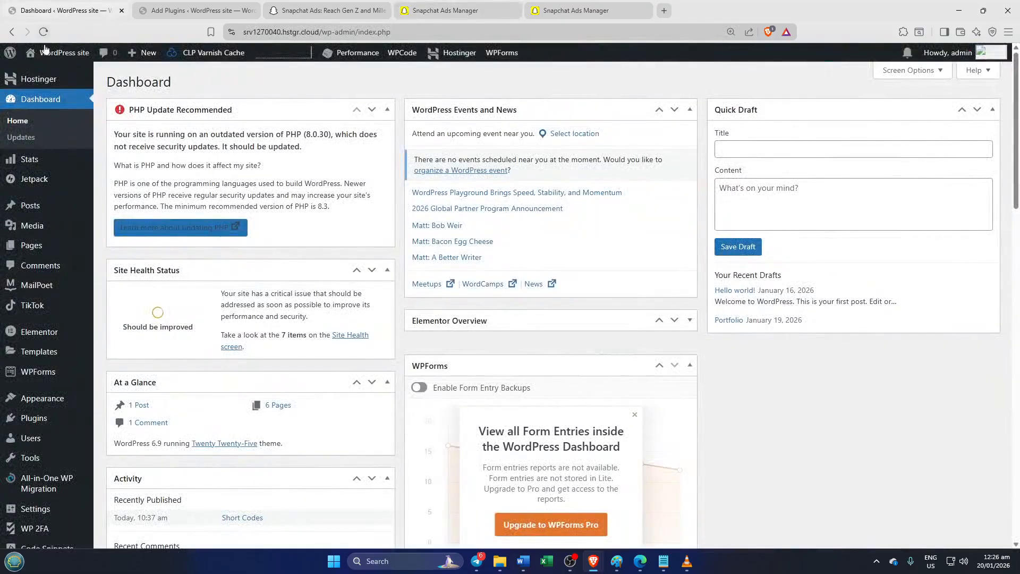
{"action": "mouse_move", "coordinate": [44, 58]}
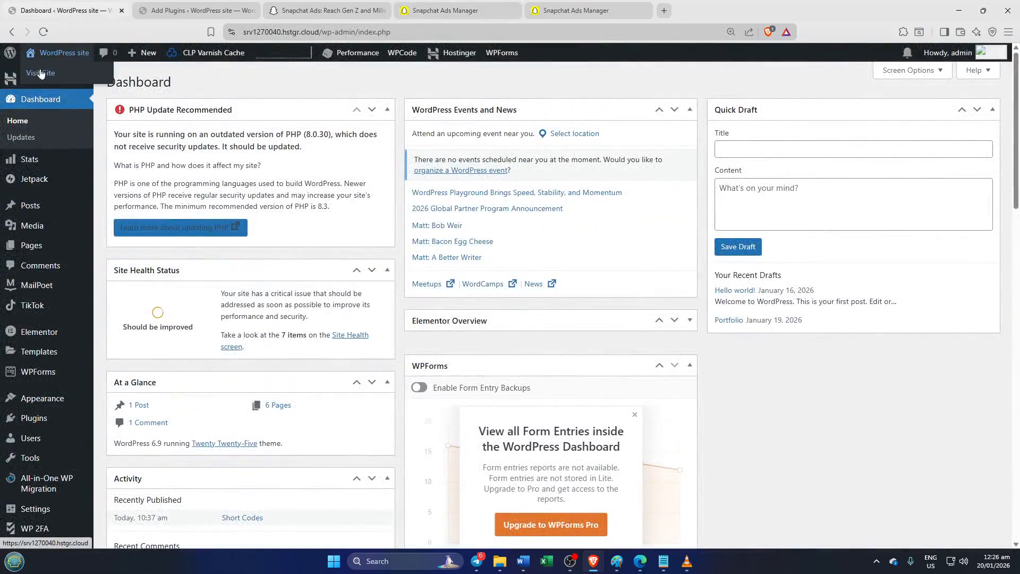
{"action": "left_click", "coordinate": [41, 73]}
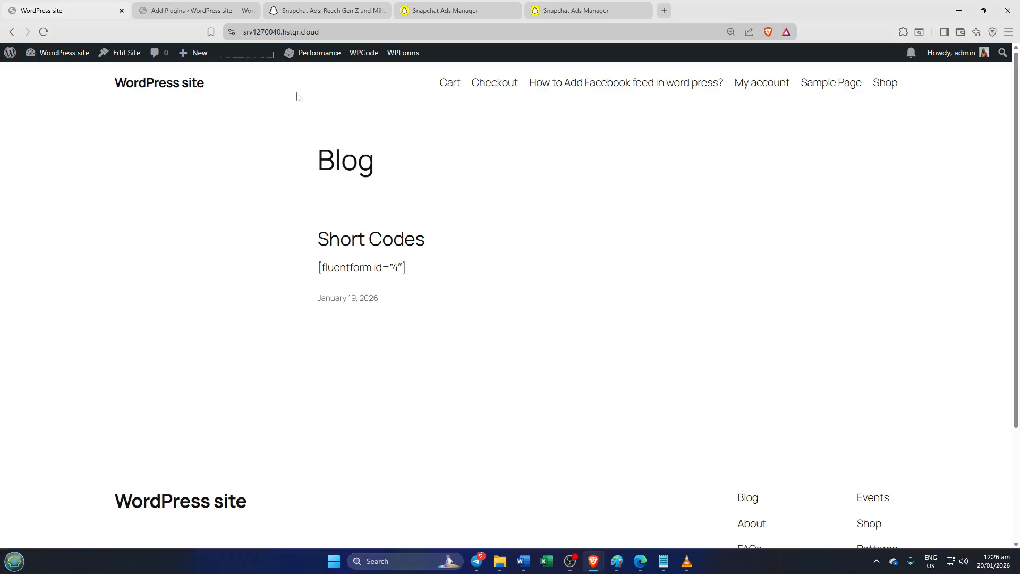
{"action": "left_click", "coordinate": [232, 37]}
{"action": "key", "text": "ctrl+c"}
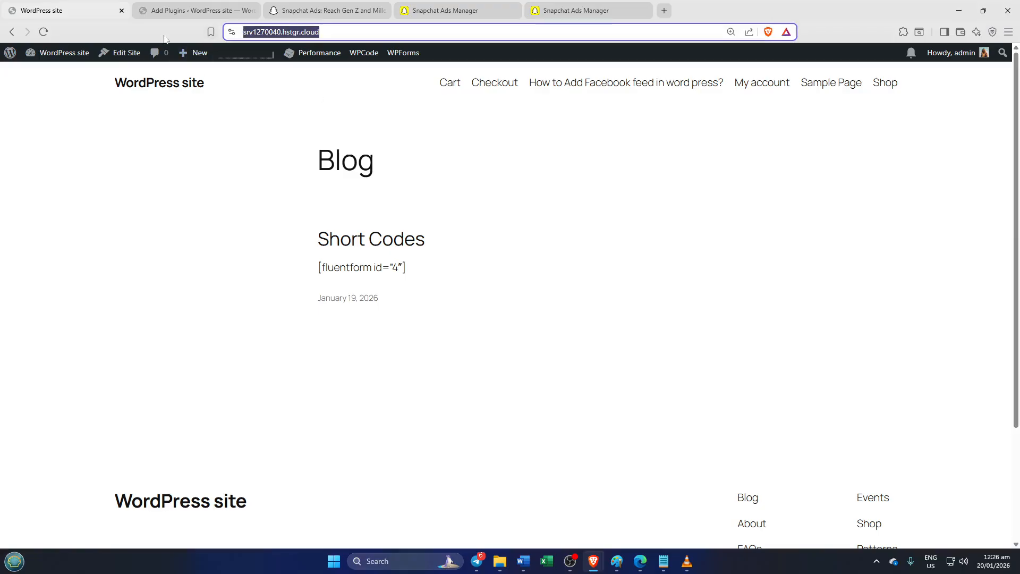
{"action": "left_click", "coordinate": [438, 10]}
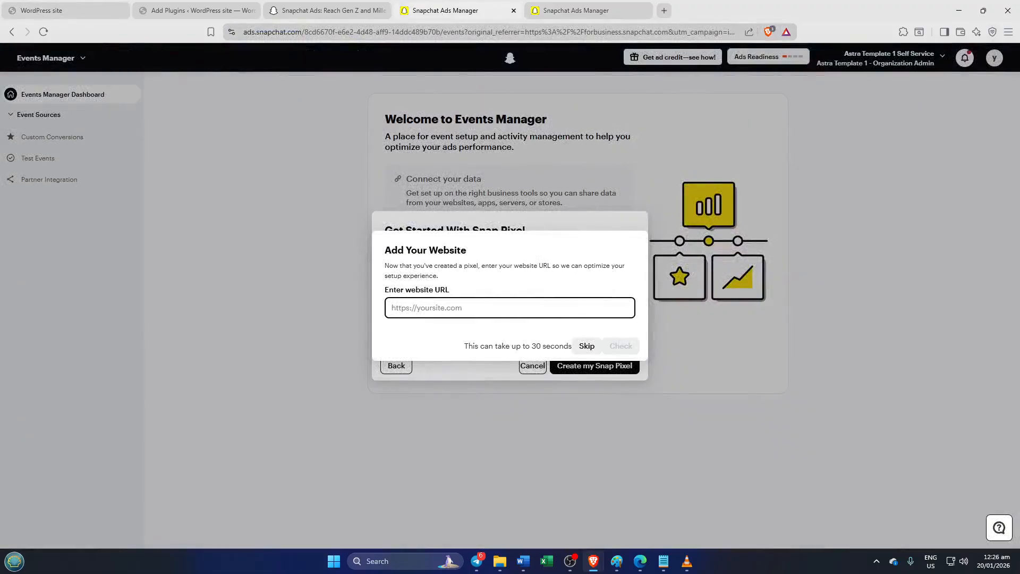
{"action": "key", "text": "ctrl+v"}
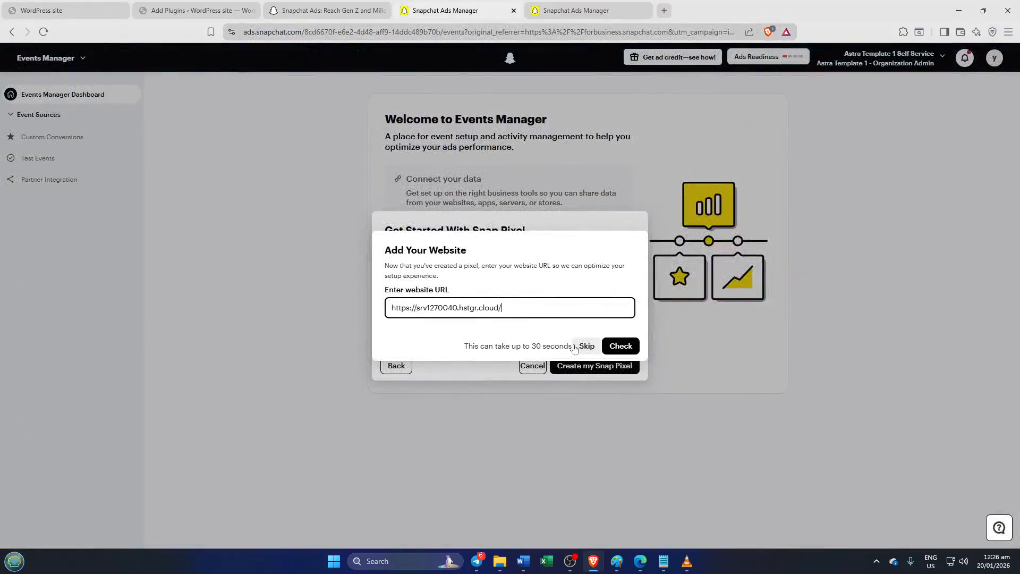
{"action": "left_click", "coordinate": [627, 347]}
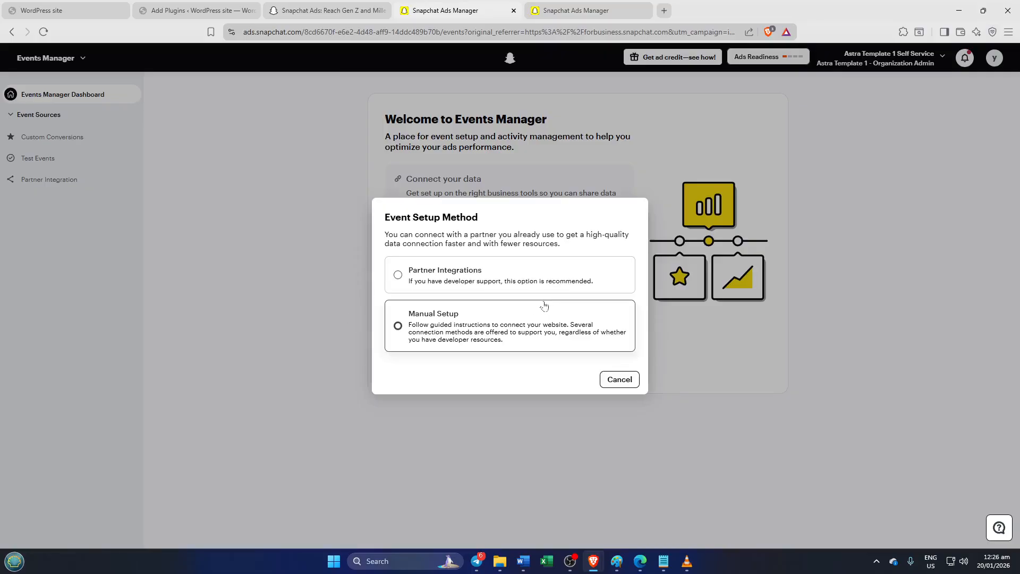
Choose Manual Setup with Snap Pixel as the web connection and Pixel Setup Tool as the event setup method
{"action": "left_click", "coordinate": [399, 319]}
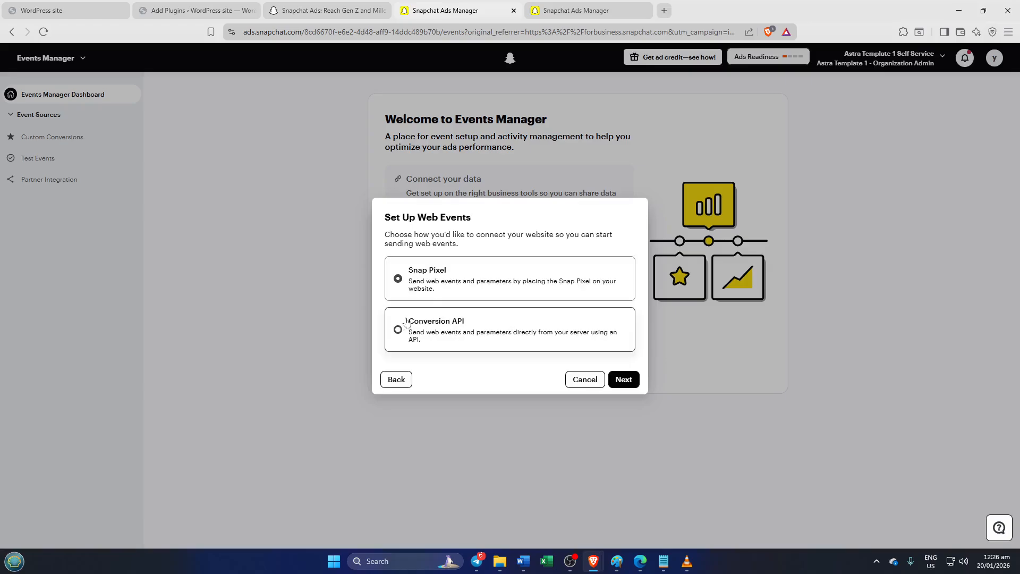
{"action": "left_click", "coordinate": [399, 279]}
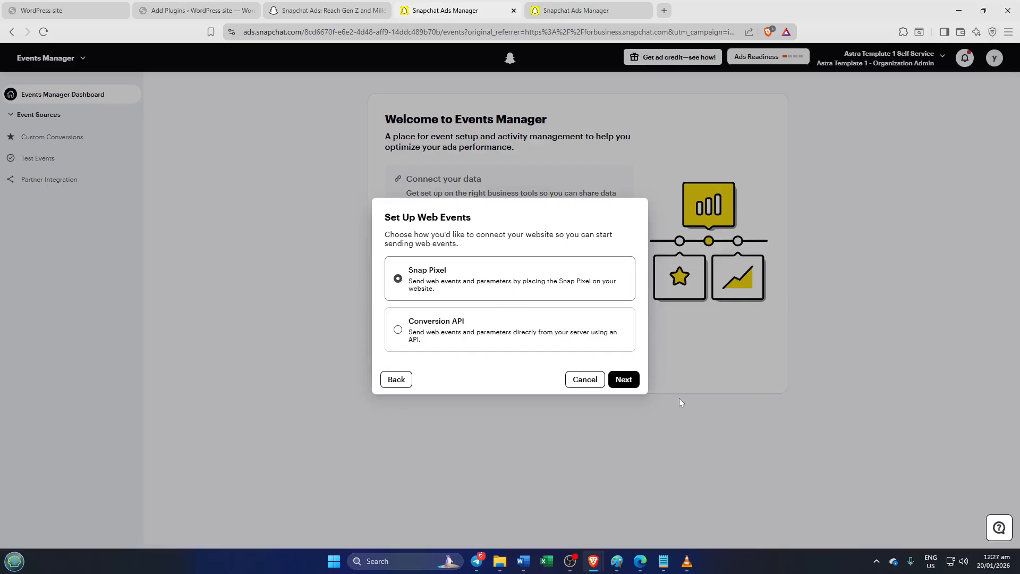
{"action": "left_click", "coordinate": [623, 380]}
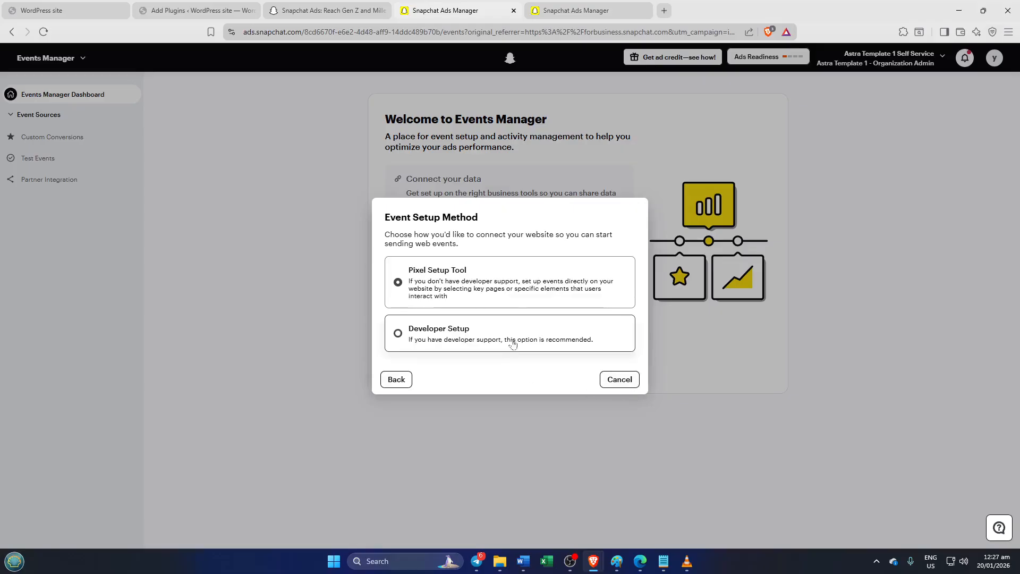
{"action": "left_click", "coordinate": [400, 287]}
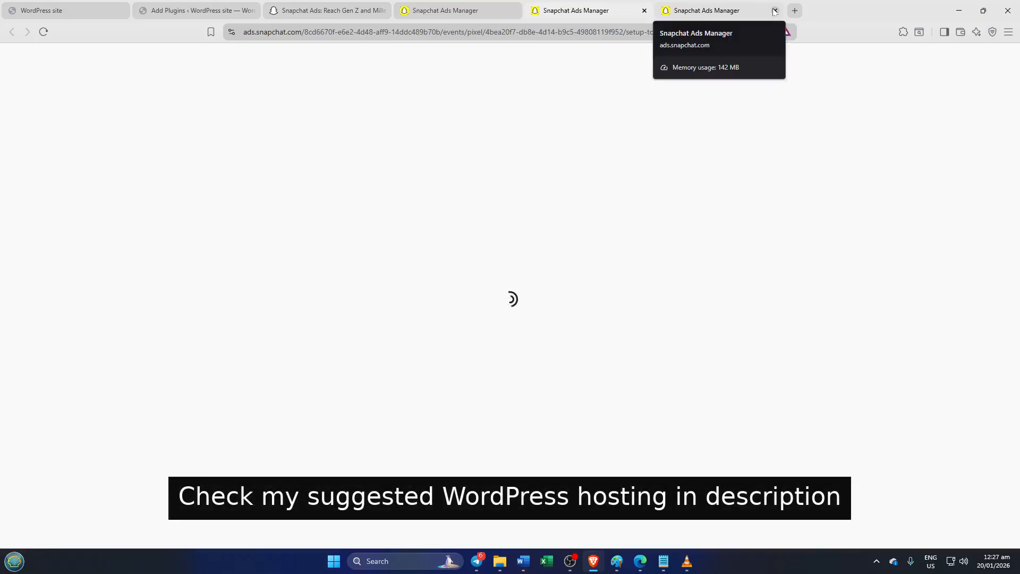
Copy the Snap Pixel base code from the newly opened Event Source Setup page
{"action": "left_click", "coordinate": [717, 11]}
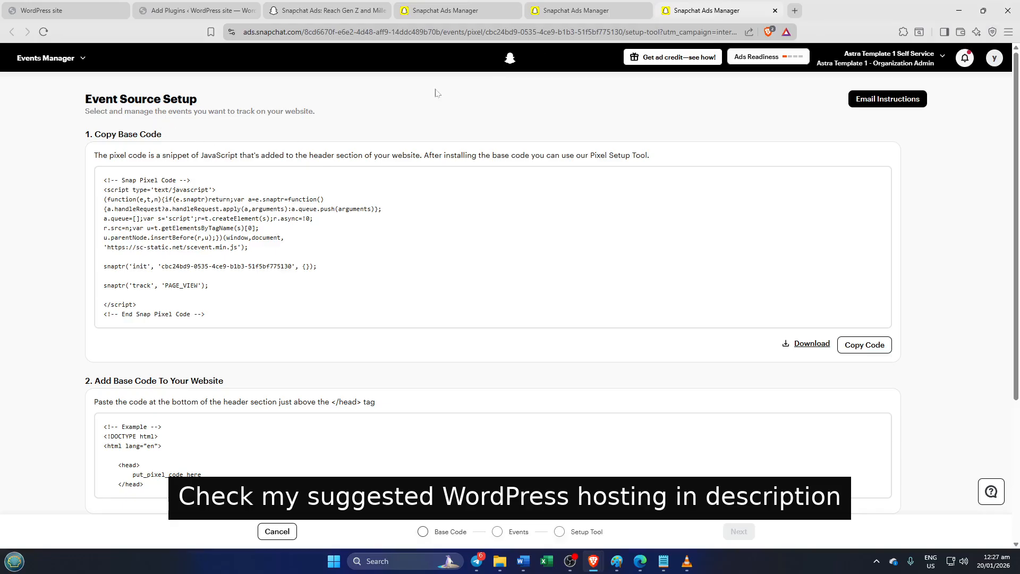
{"action": "left_click", "coordinate": [590, 11]}
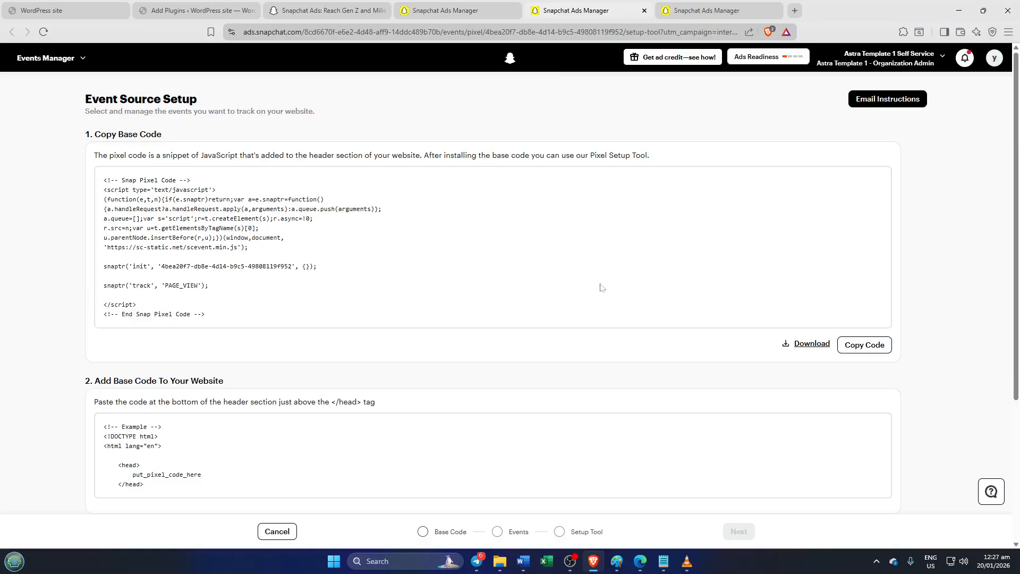
{"action": "left_click", "coordinate": [865, 346]}
Switch to the WordPress admin and open the Header & Footer page of the WPCode plugin
{"action": "left_click", "coordinate": [165, 7]}
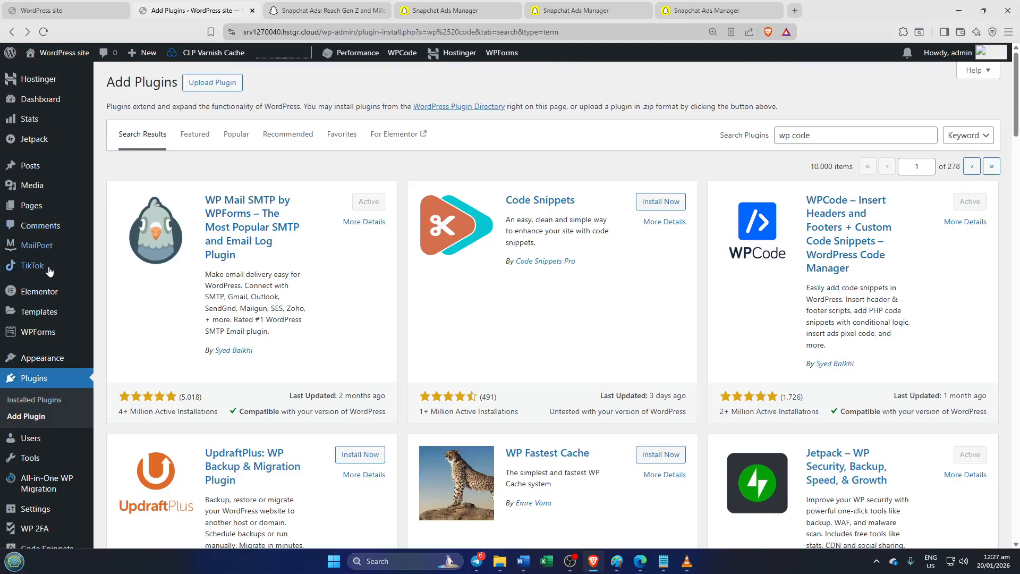
{"action": "scroll", "coordinate": [59, 271], "scroll_direction": "down", "scroll_amount": 2}
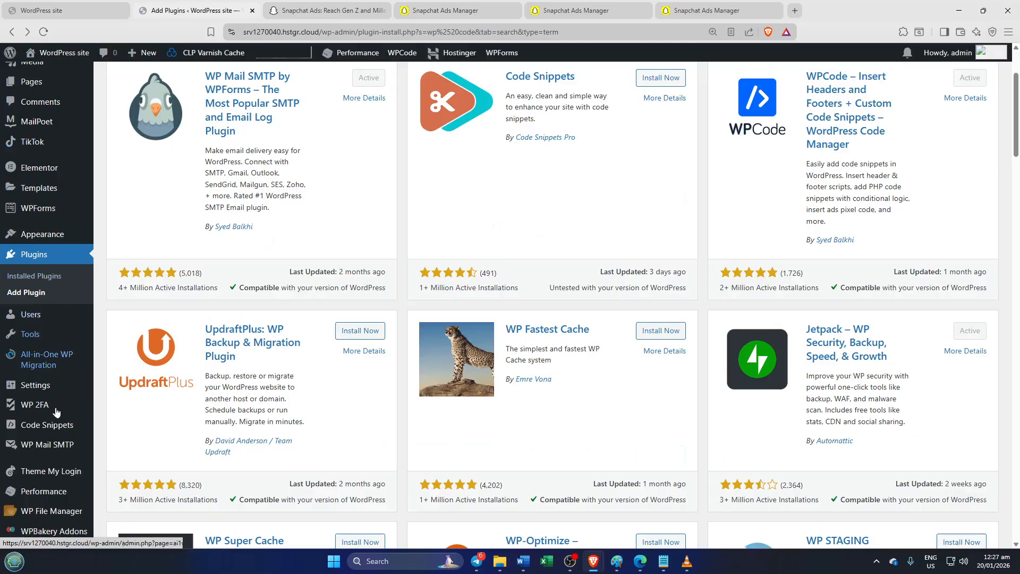
{"action": "mouse_move", "coordinate": [52, 450]}
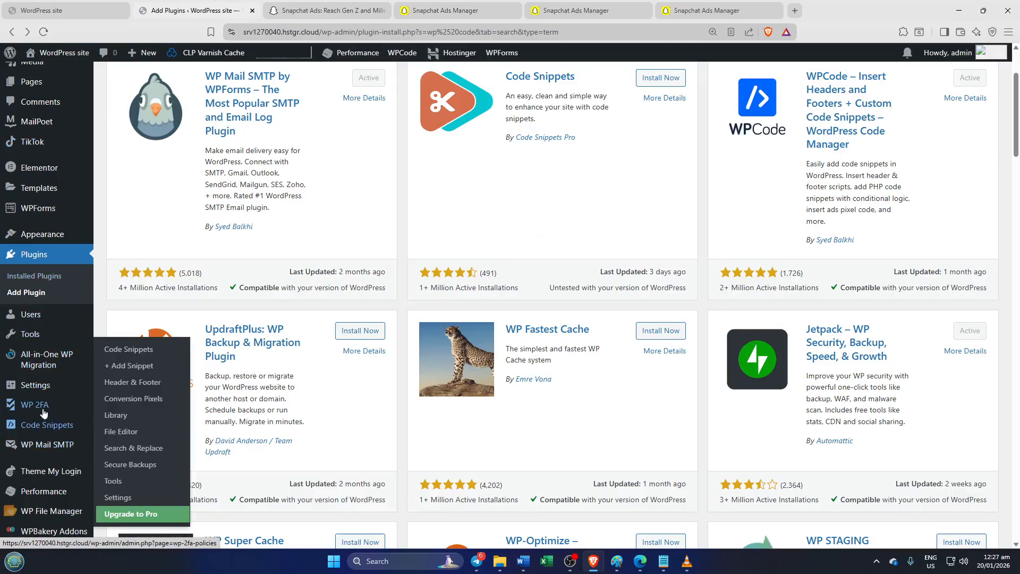
{"action": "mouse_move", "coordinate": [43, 410]}
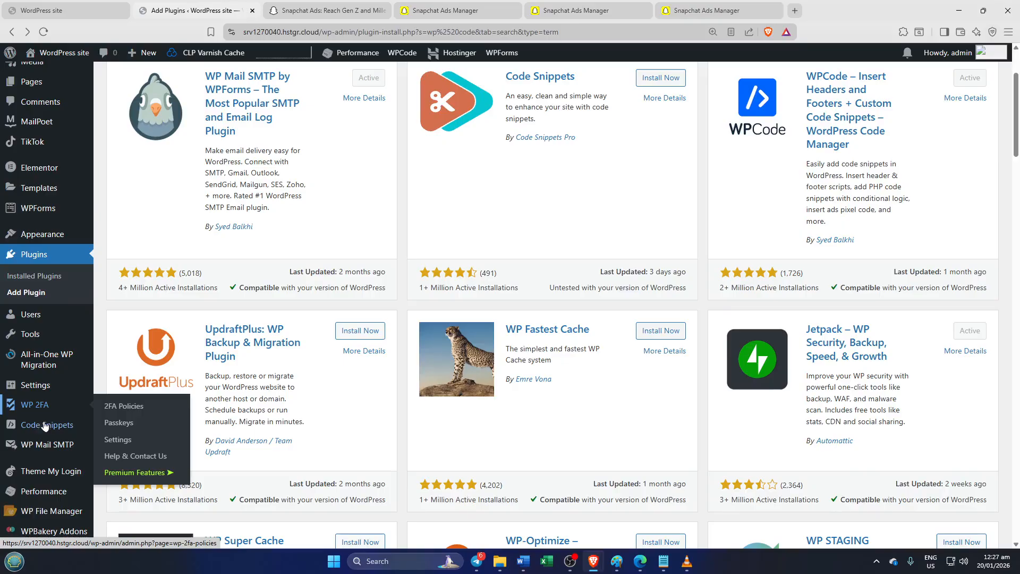
{"action": "mouse_move", "coordinate": [42, 431]}
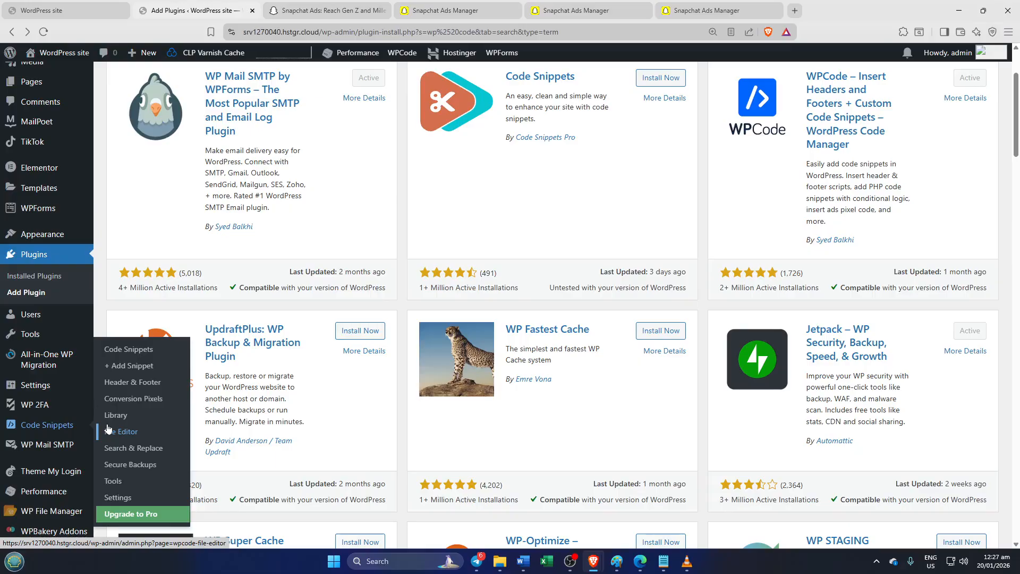
{"action": "left_click", "coordinate": [139, 385]}
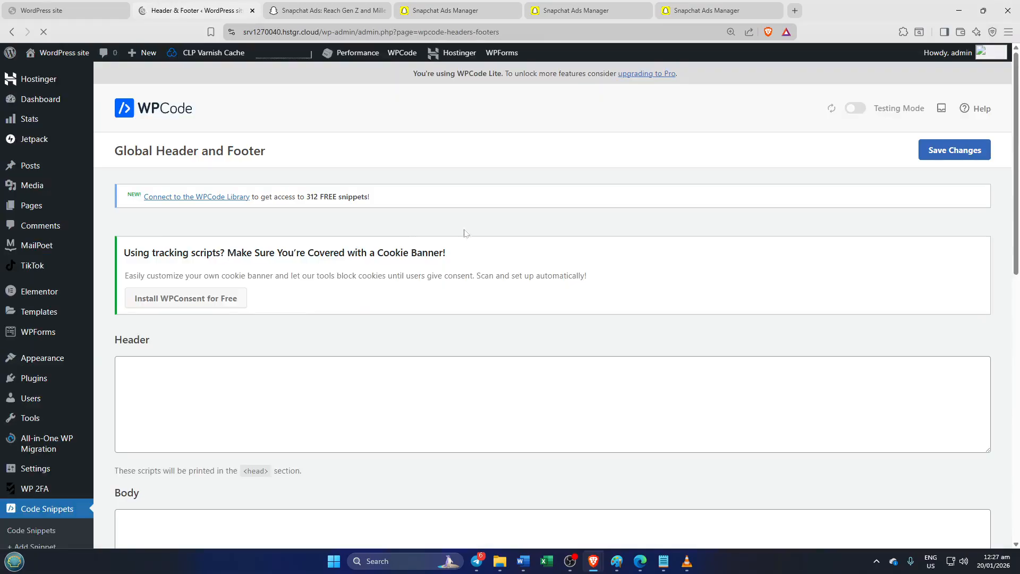
Paste the copied Snap Pixel code into the global Header scripts and review it through to its closing comment
{"action": "scroll", "coordinate": [595, 326], "scroll_direction": "down", "scroll_amount": 2}
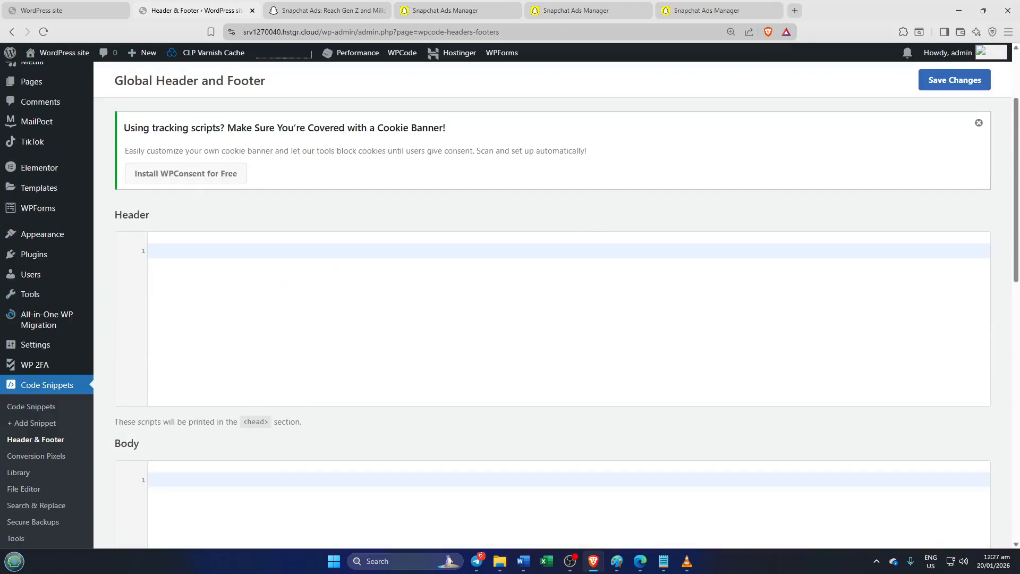
{"action": "key", "text": "ctrl+v"}
{"action": "scroll", "coordinate": [563, 319], "scroll_direction": "up", "scroll_amount": 2}
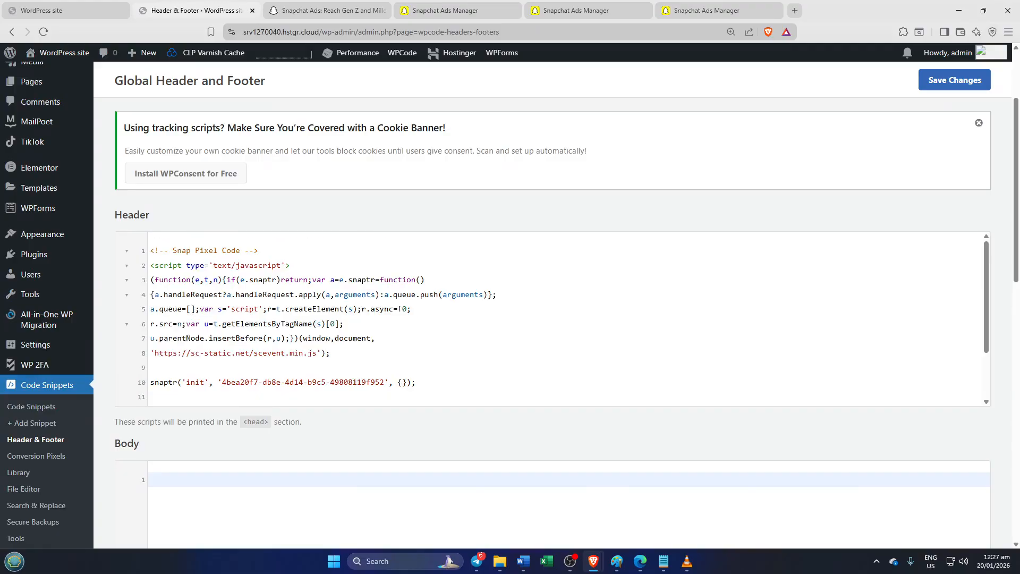
{"action": "scroll", "coordinate": [246, 273], "scroll_direction": "up", "scroll_amount": 2}
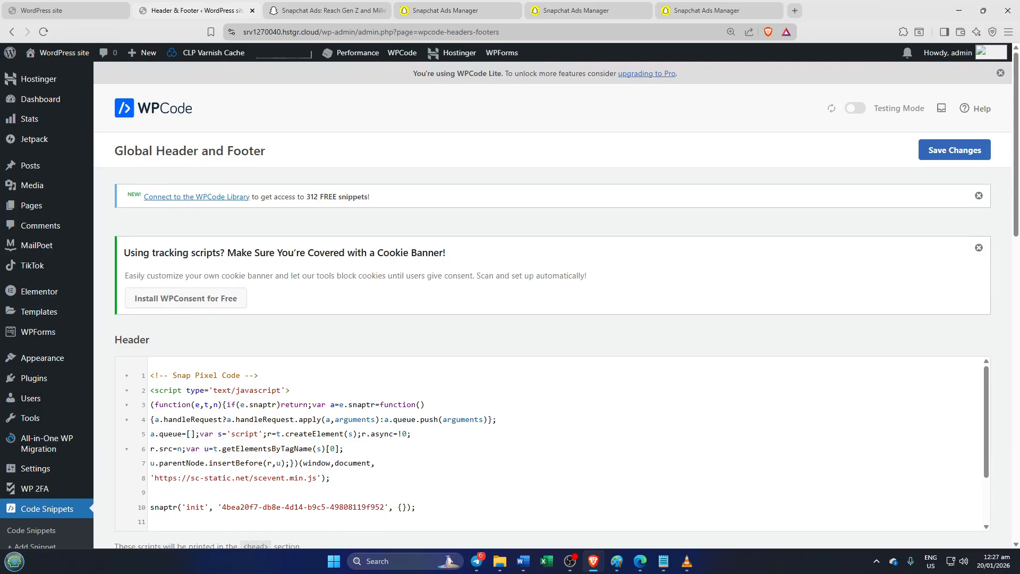
{"action": "scroll", "coordinate": [652, 428], "scroll_direction": "down", "scroll_amount": 4}
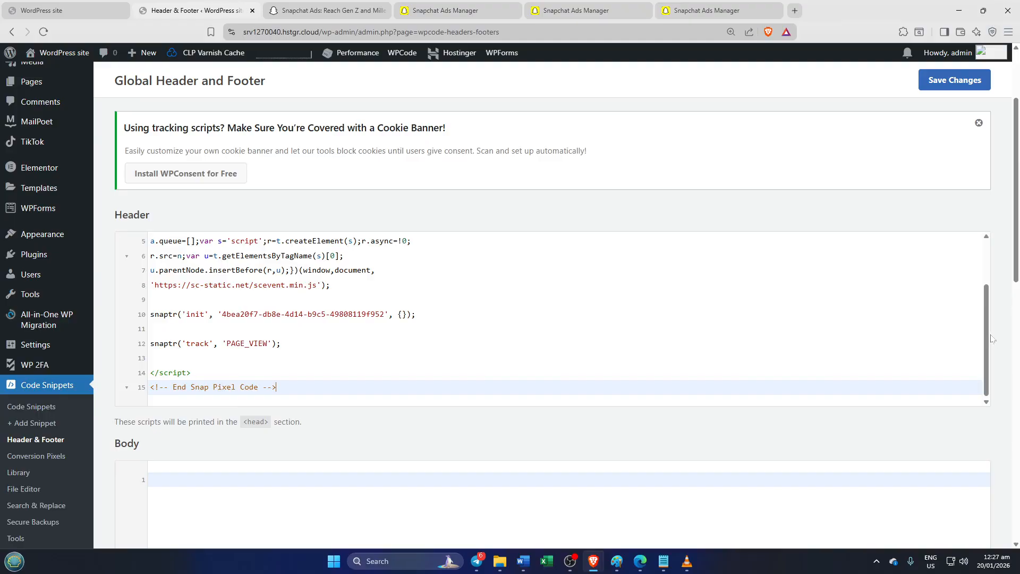
{"action": "left_click_drag", "start_coordinate": [985, 323], "coordinate": [1007, 348]}
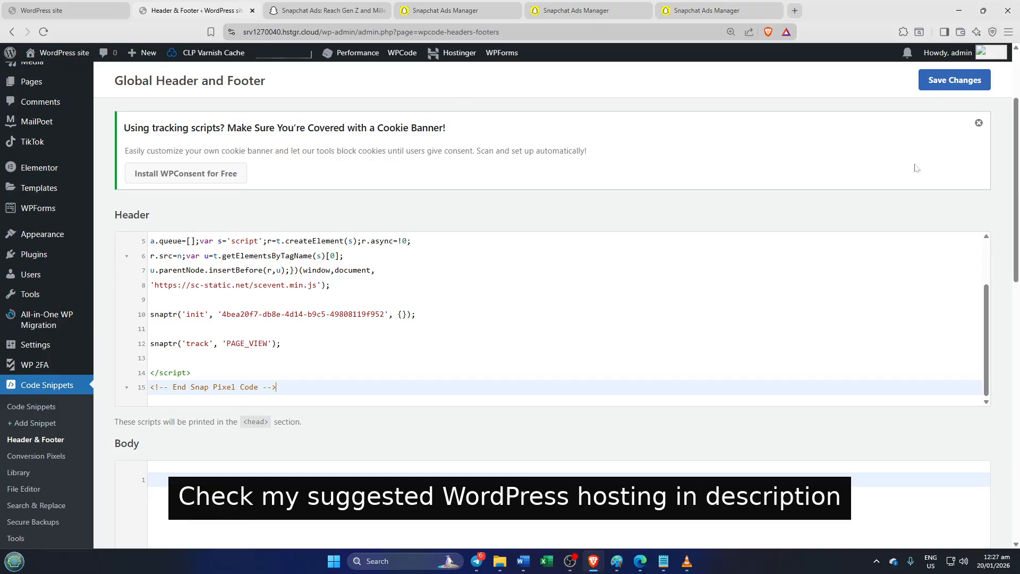
{"action": "left_click", "coordinate": [941, 80]}
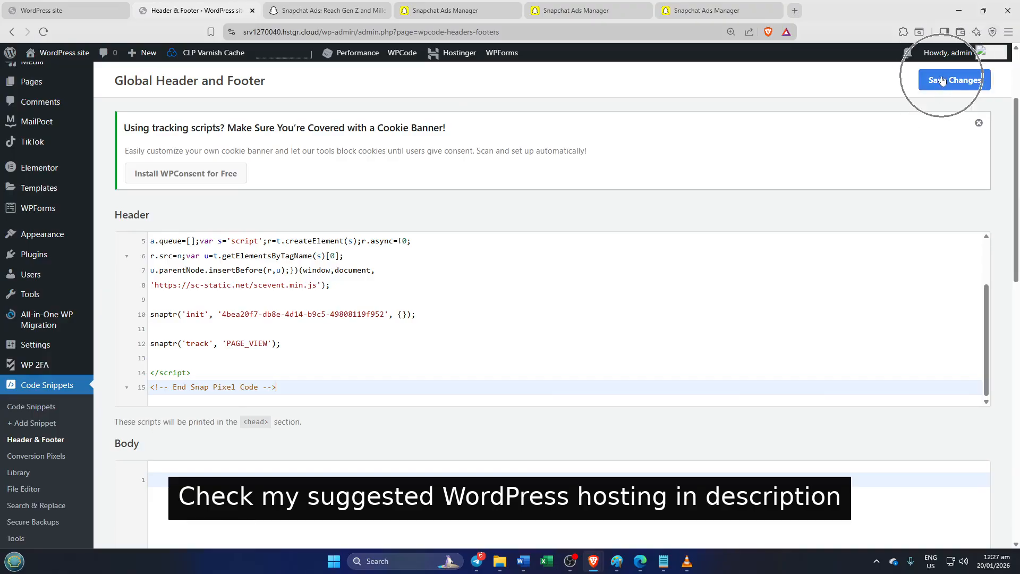
{"action": "key", "text": "ctrl"}
{"action": "key", "text": "ctrl"}
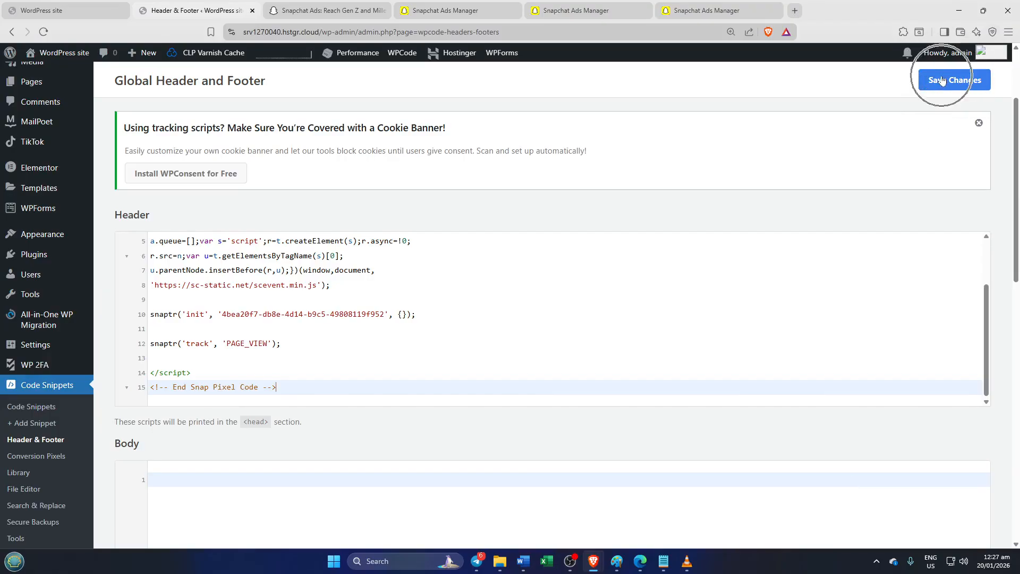
{"action": "key", "text": "ctrl"}
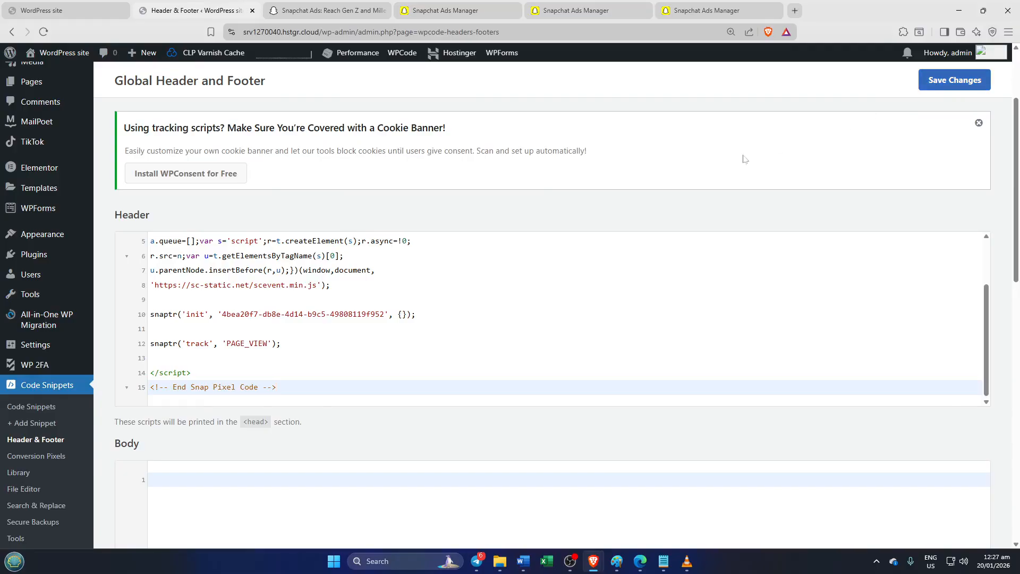
{"action": "scroll", "coordinate": [698, 217], "scroll_direction": "down", "scroll_amount": 4}
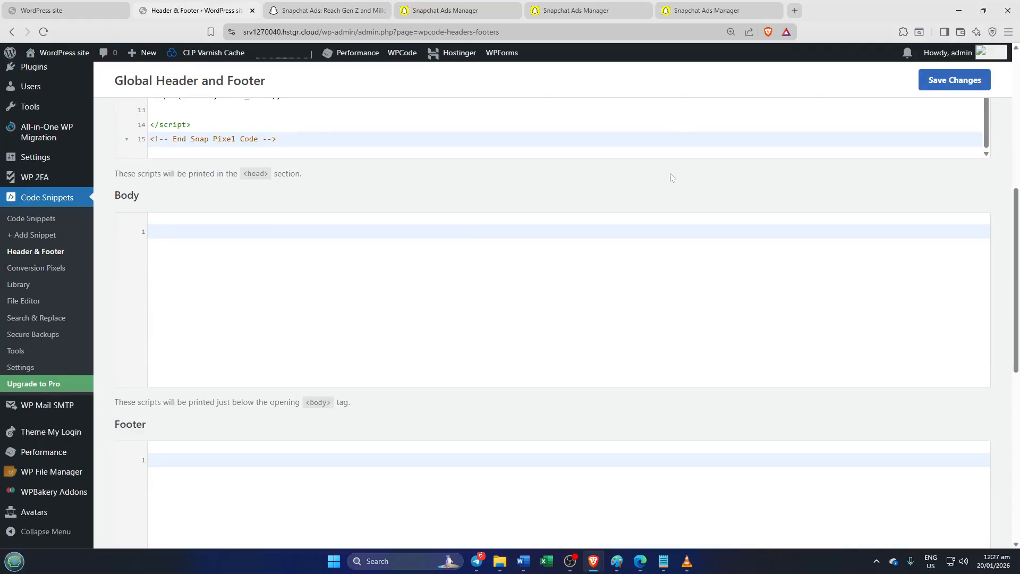
Check the two Event Source Setup pages in Snapchat Ads Manager and close both of their browser tabs
{"action": "scroll", "coordinate": [714, 198], "scroll_direction": "up", "scroll_amount": 3}
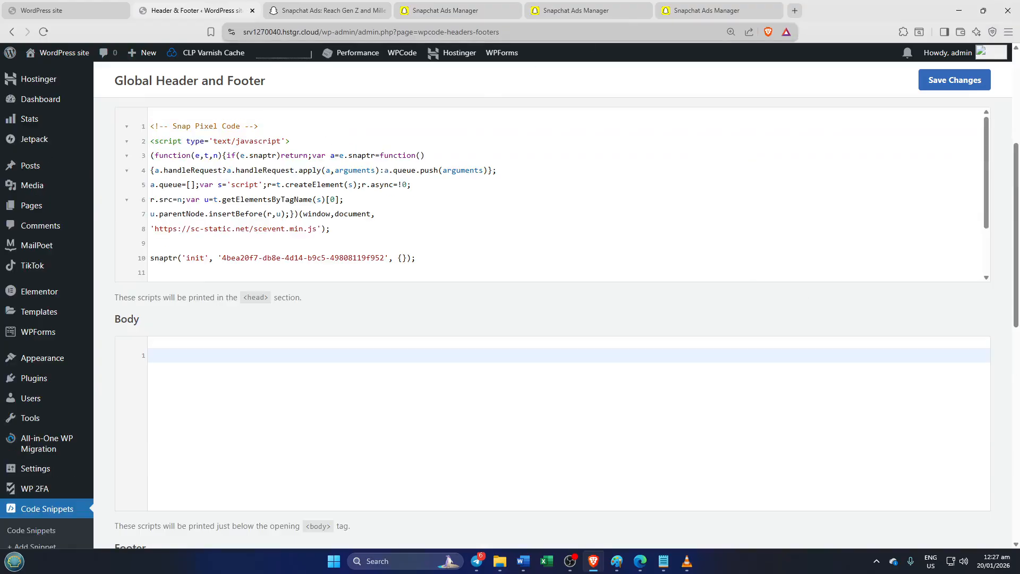
{"action": "left_click", "coordinate": [700, 13]}
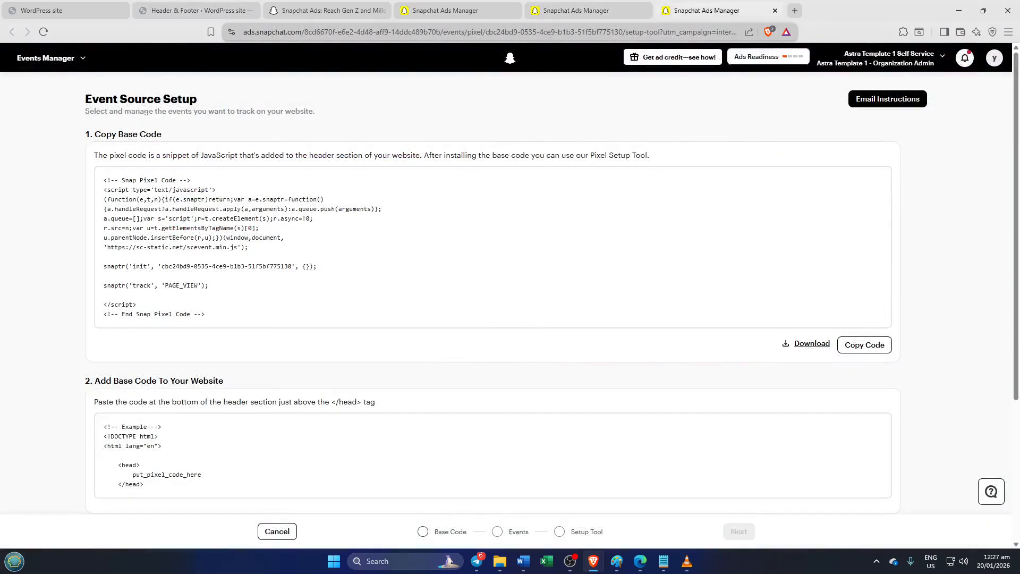
{"action": "left_click", "coordinate": [609, 12]}
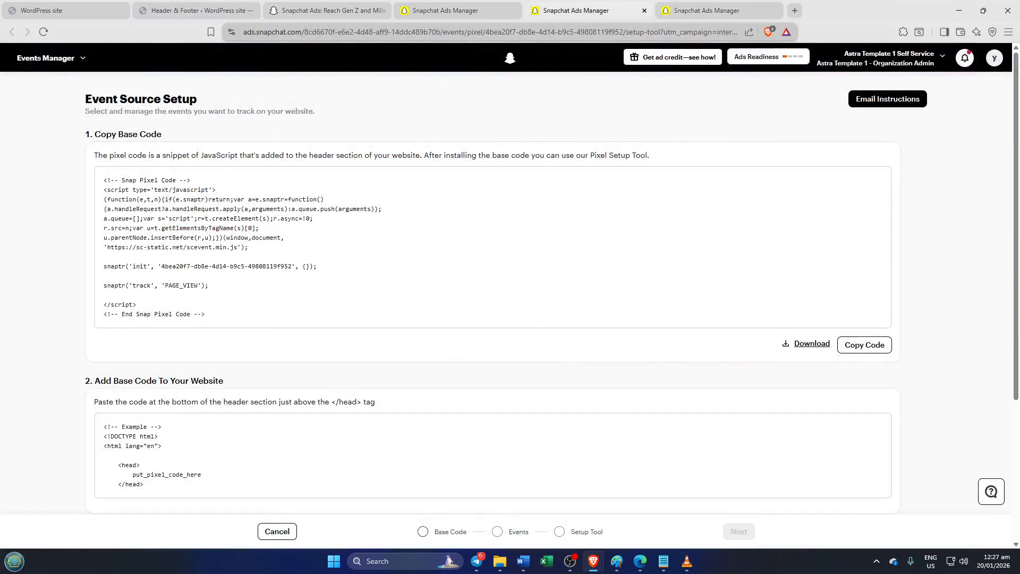
{"action": "left_click", "coordinate": [645, 10]}
{"action": "left_click", "coordinate": [643, 10]}
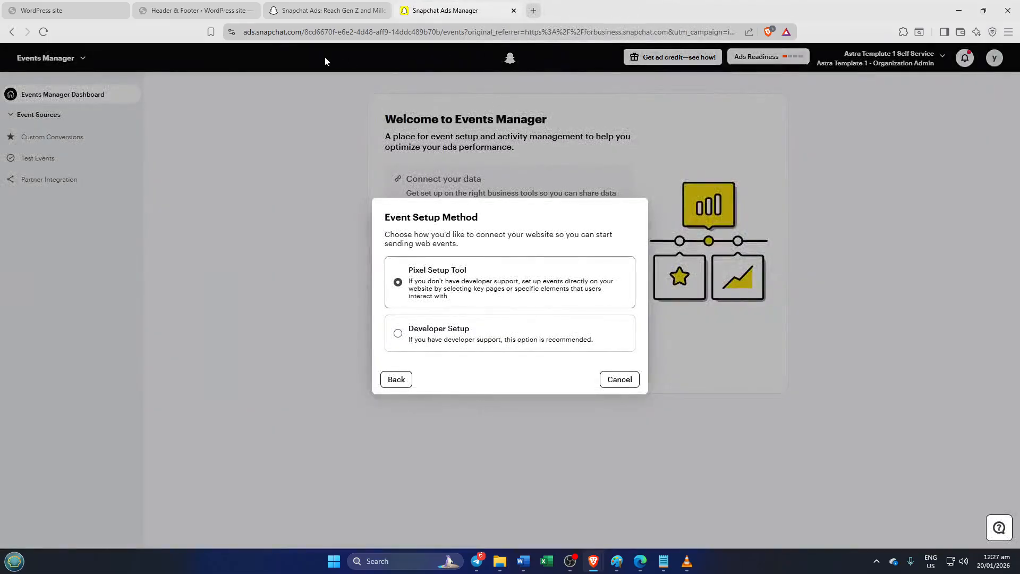
Return to WPCode's Global Header and Footer page, save the changes and review the Snap Pixel code in the header
{"action": "left_click", "coordinate": [30, 10]}
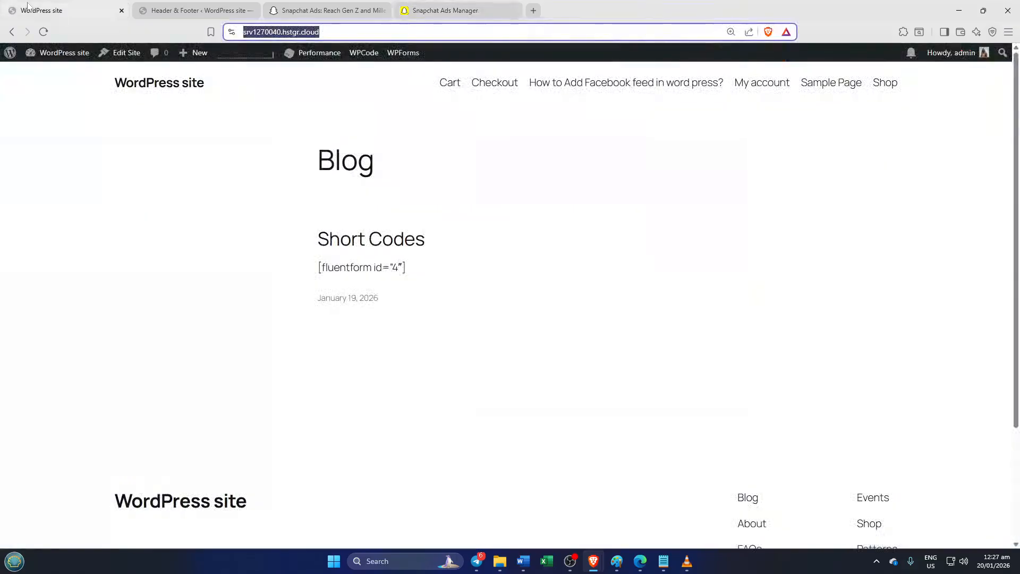
{"action": "left_click", "coordinate": [178, 10]}
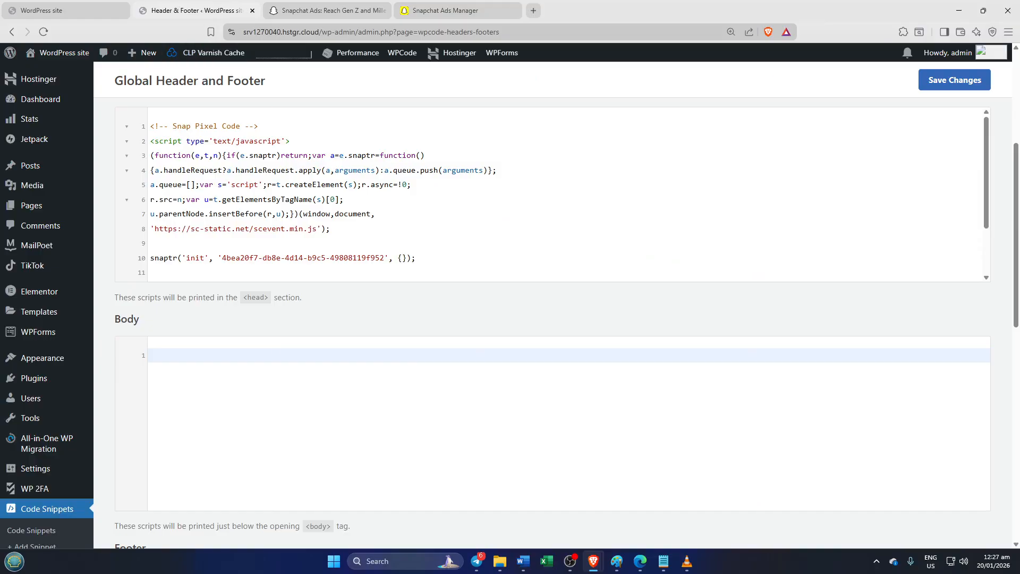
{"action": "left_click", "coordinate": [950, 82]}
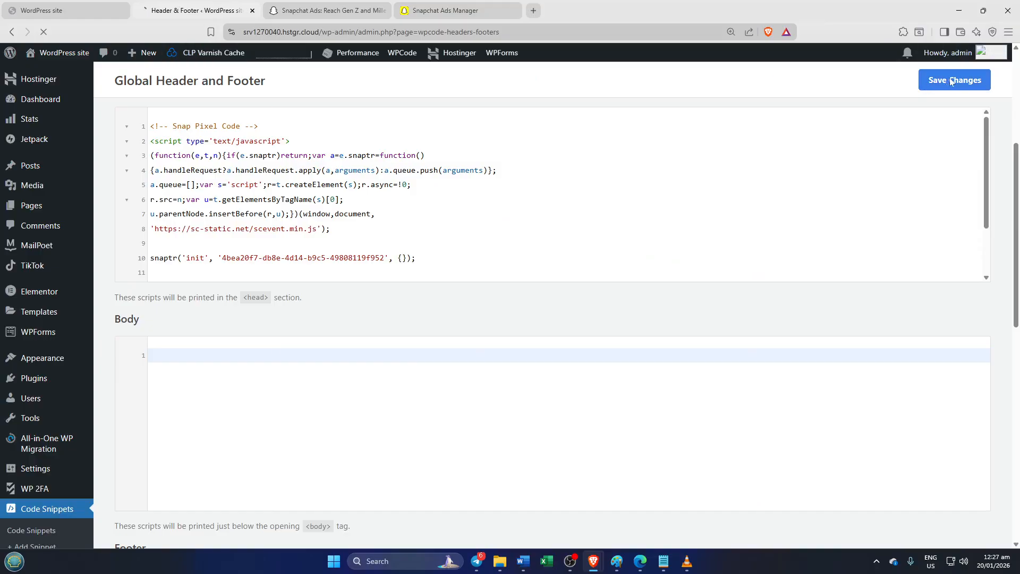
{"action": "key", "text": "ctrl"}
{"action": "key", "text": "ctrl"}
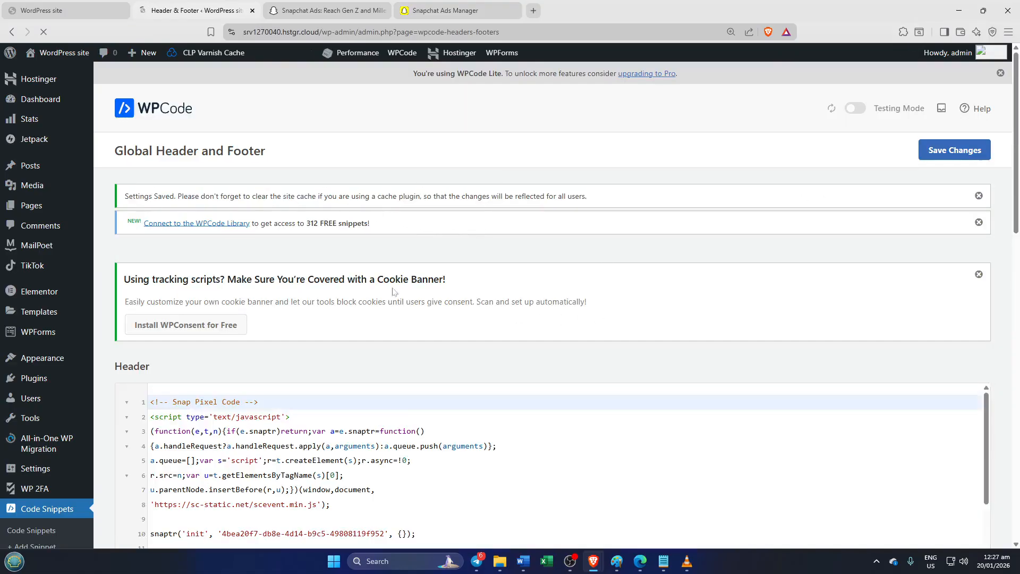
{"action": "scroll", "coordinate": [524, 287], "scroll_direction": "down", "scroll_amount": 2}
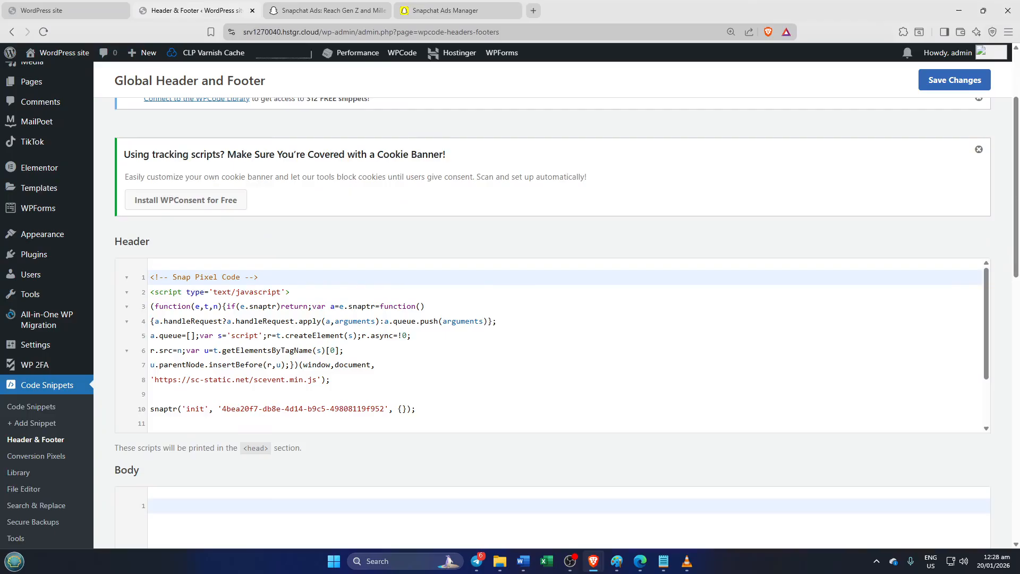
{"action": "scroll", "coordinate": [650, 314], "scroll_direction": "up", "scroll_amount": 2}
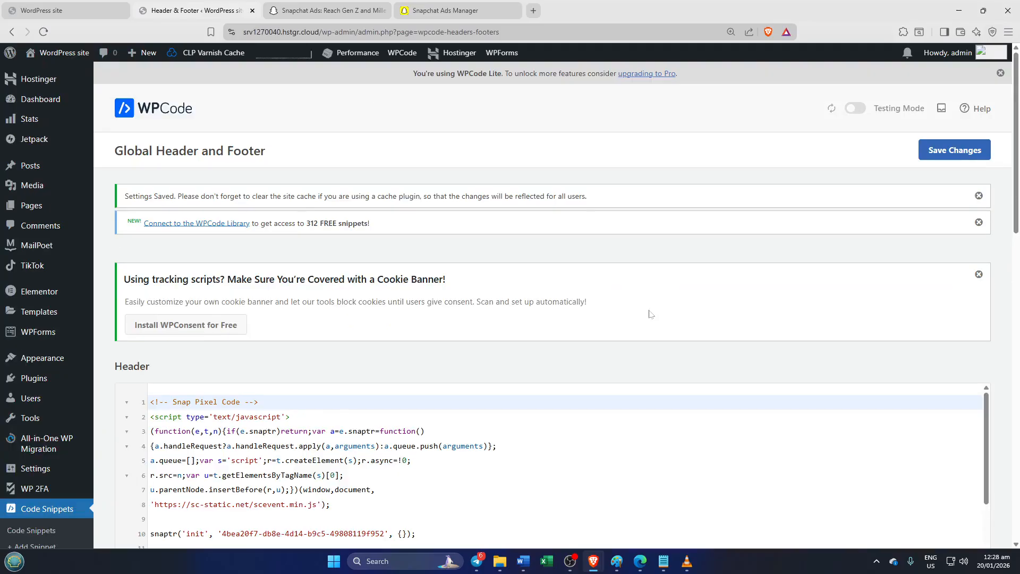
{"action": "scroll", "coordinate": [650, 321], "scroll_direction": "down", "scroll_amount": 2}
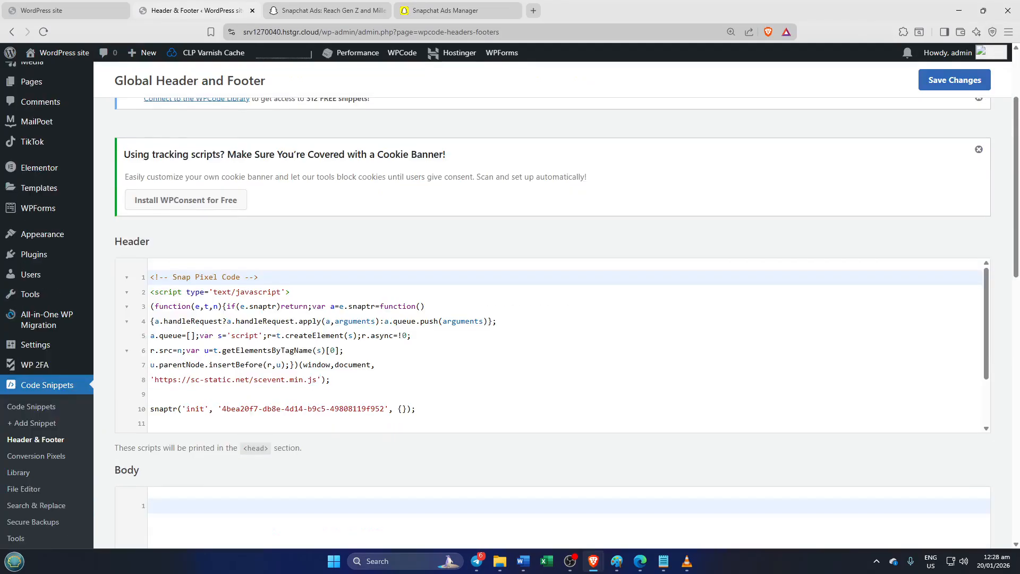